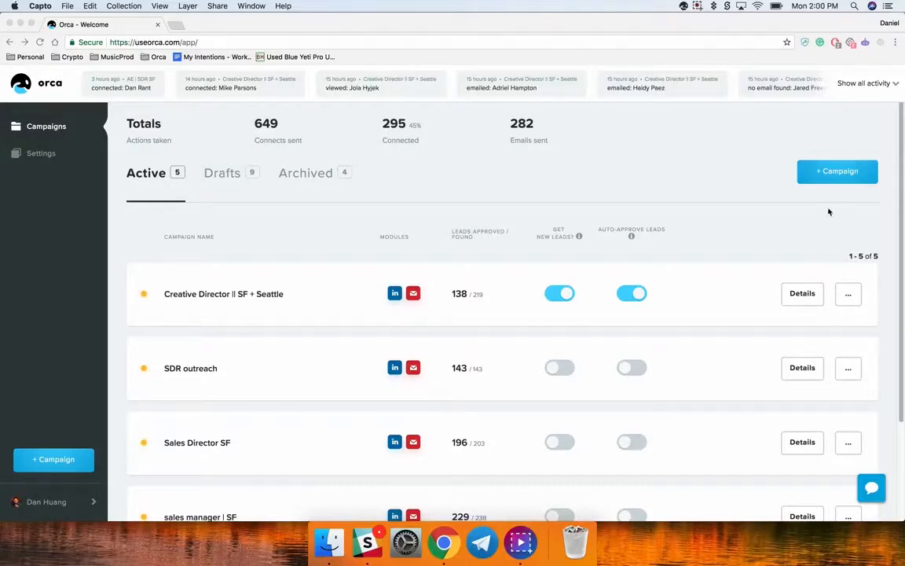
# Start a new campaign and enter sales development rep as the audience search
pyautogui.click(835, 171)
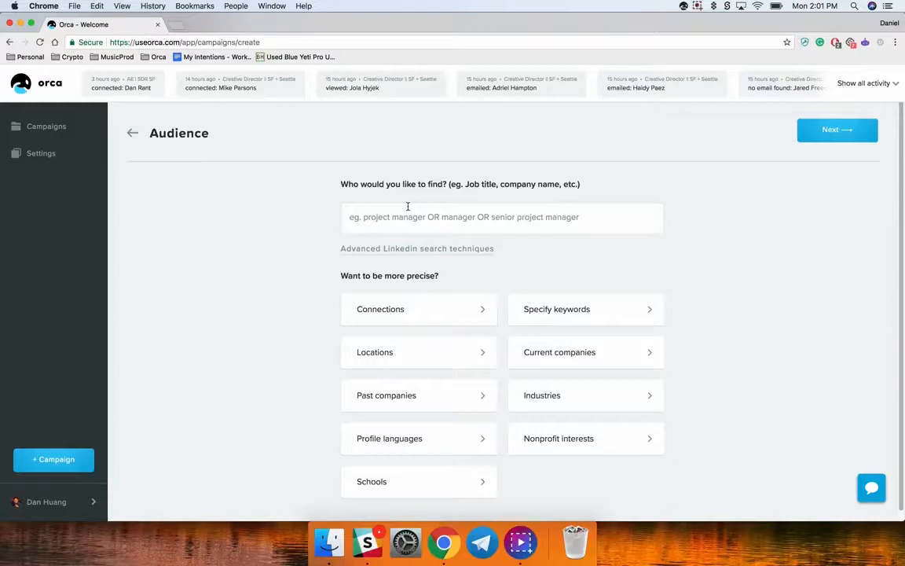
pyautogui.click(354, 219)
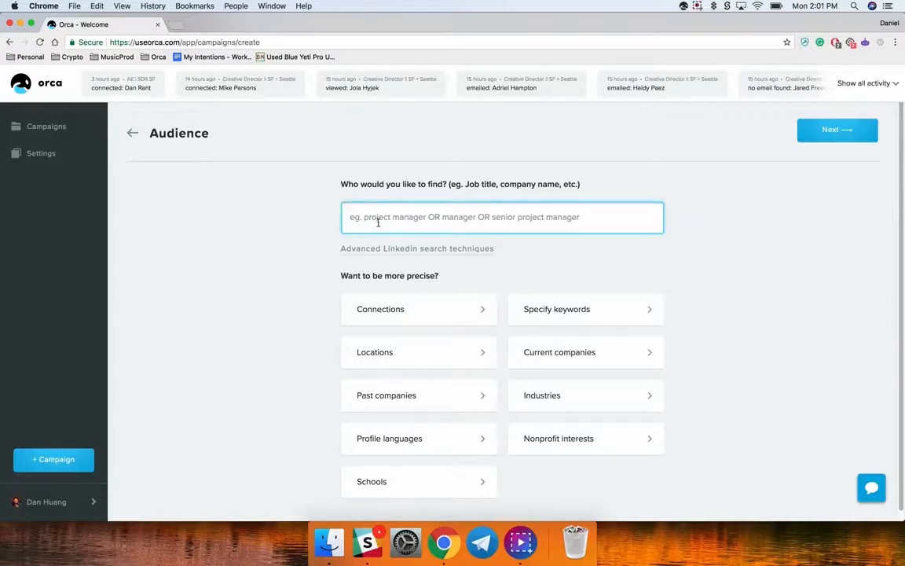
pyautogui.write('sales development rep')
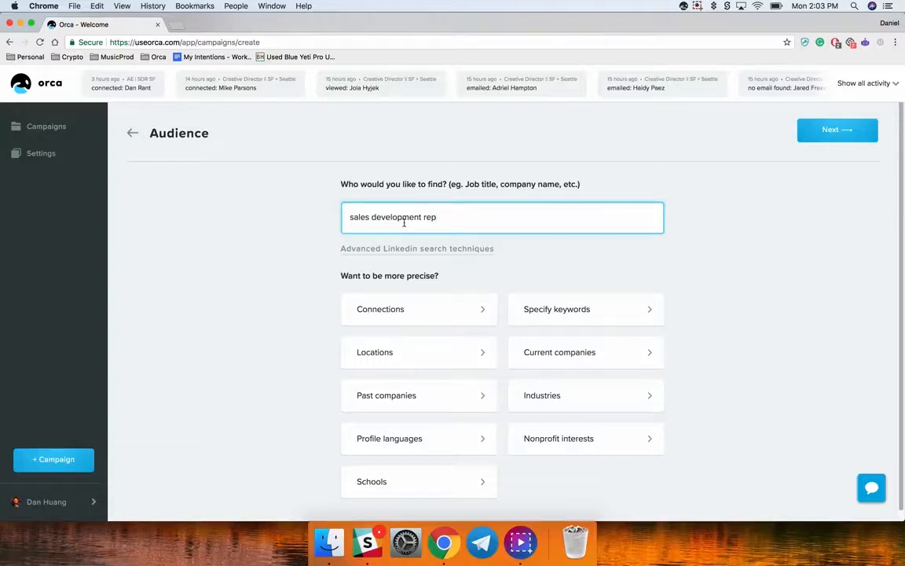
# Enclose the audience search phrase sales development rep in quotation marks for an exact match
pyautogui.click(348, 217)
pyautogui.write('"')
pyautogui.click(454, 217)
pyautogui.write('"')
# Replace "rep" in the audience search with the exclusion NOT manager
pyautogui.doubleClick(435, 217)
pyautogui.press('BackSpace')
pyautogui.write('NOT manager')
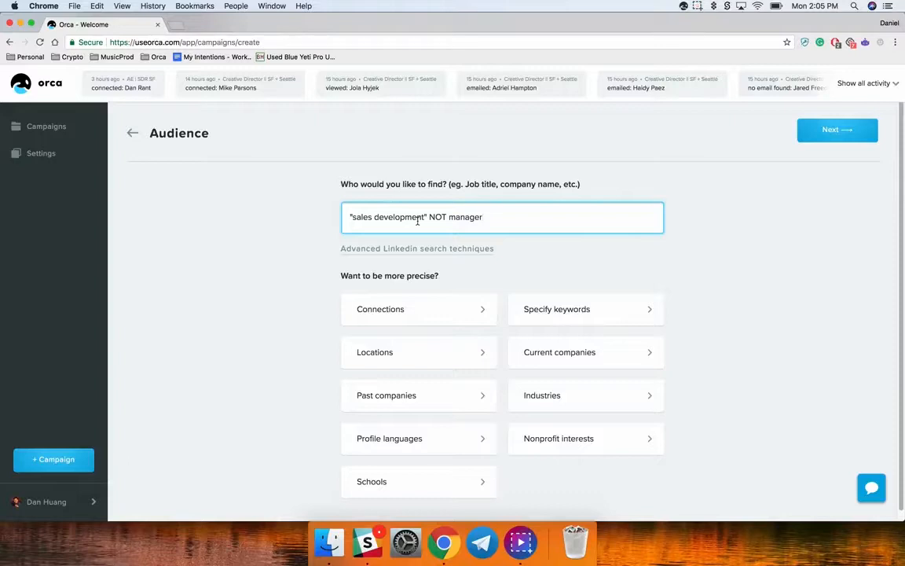
# Change the audience search to "sales development rep" OR sdr OR marketing
pyautogui.moveTo(428, 217); pyautogui.dragTo(492, 217)
pyautogui.press('BackSpace')
pyautogui.write('rep" OR sdr OR marketing')
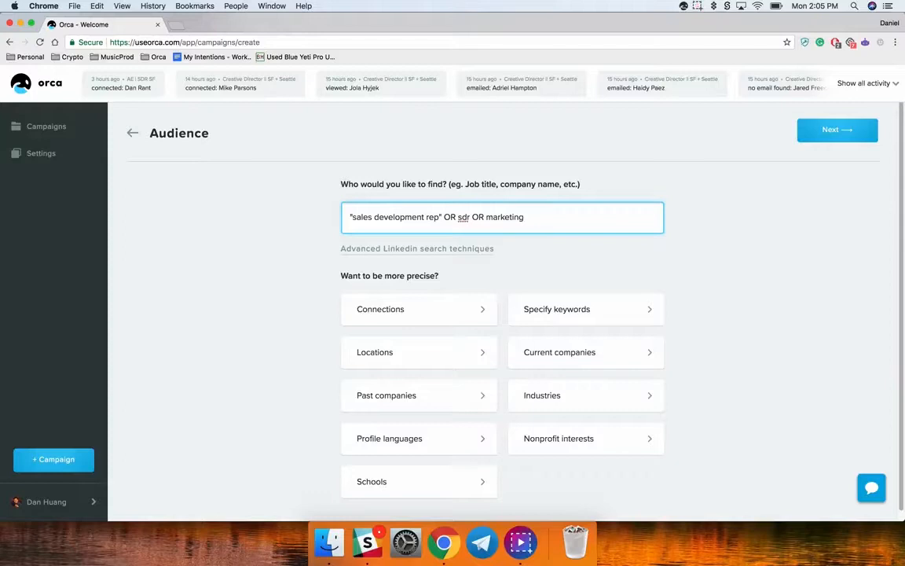
# Change the audience search to "sales development" AND manager
pyautogui.press('BackSpace')
pyautogui.press('BackSpace')
pyautogui.press('BackSpace')
pyautogui.press('BackSpace')
pyautogui.press('BackSpace')
pyautogui.press('BackSpace')
pyautogui.press('BackSpace')
pyautogui.press('BackSpace')
pyautogui.press('BackSpace')
pyautogui.press('BackSpace')
pyautogui.press('BackSpace')
pyautogui.press('BackSpace')
pyautogui.press('BackSpace')
pyautogui.press('BackSpace')
pyautogui.press('BackSpace')
pyautogui.press('BackSpace')
pyautogui.press('BackSpace')
pyautogui.press('BackSpace')
pyautogui.press('BackSpace')
pyautogui.press('BackSpace')
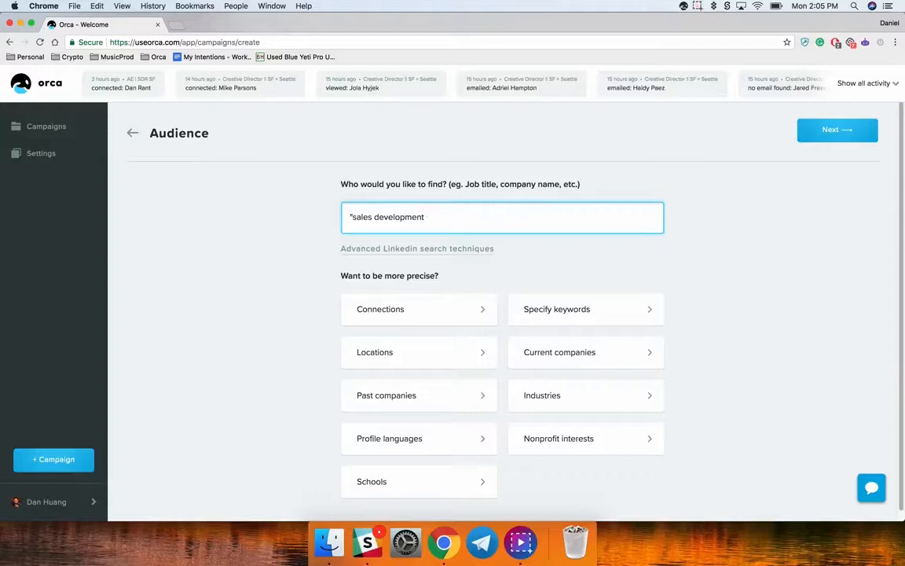
pyautogui.write('" AND manager')
# Replace the audience search with VP NOT (assistant OR SVP), and view the help article on advanced LinkedIn search techniques
pyautogui.tripleClick(388, 214)
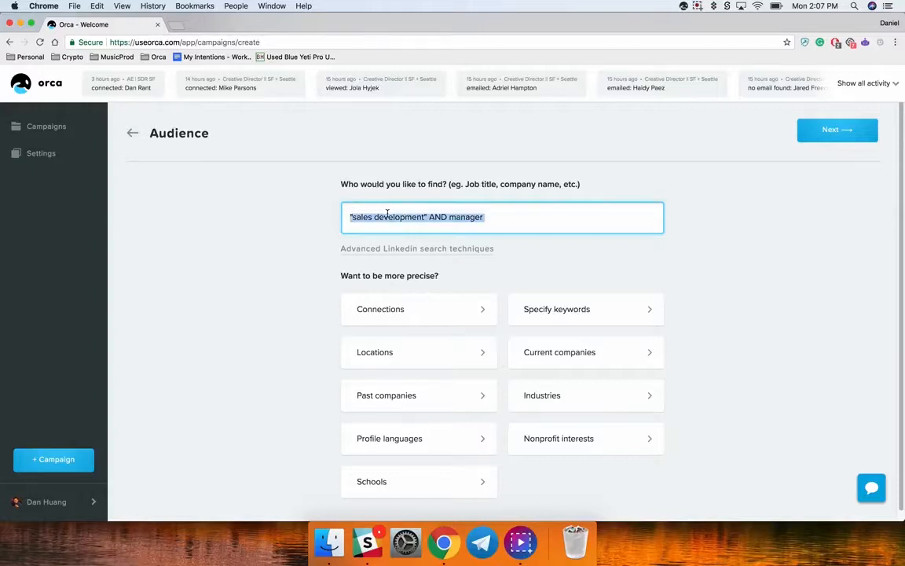
pyautogui.write('VP NOT (assistant OR SVP)')
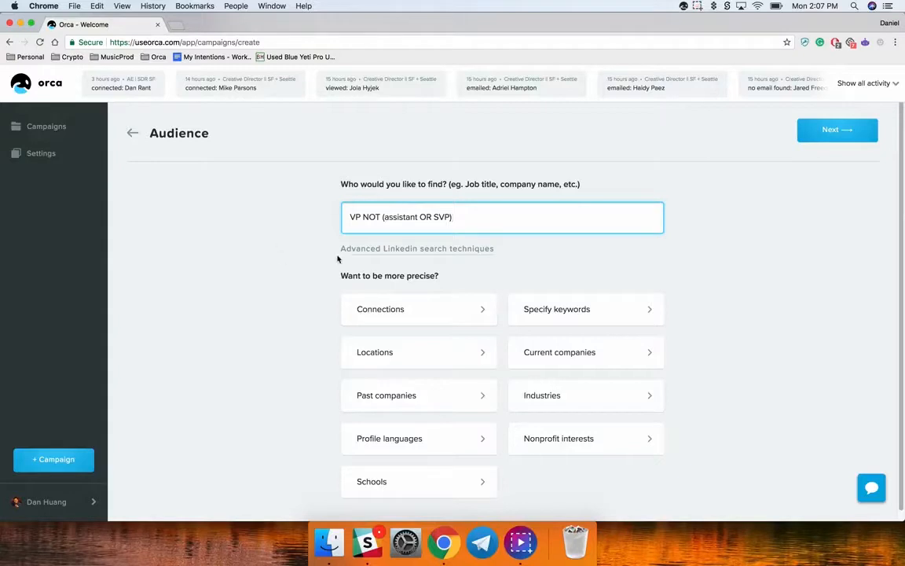
pyautogui.click(377, 249)
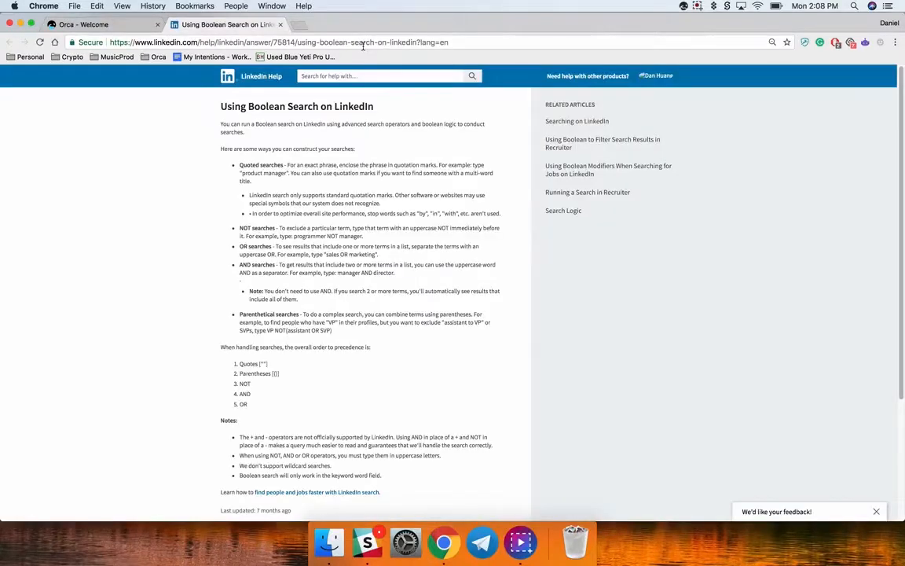
pyautogui.click(123, 26)
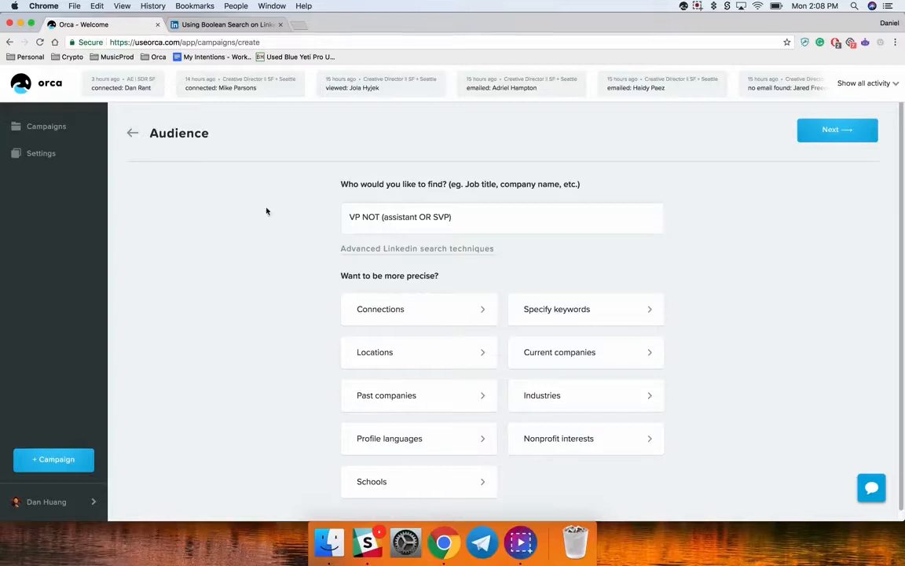
# Limit the audience's connections to 2nd and 3rd+ degree
pyautogui.click(419, 309)
pyautogui.click(439, 309)
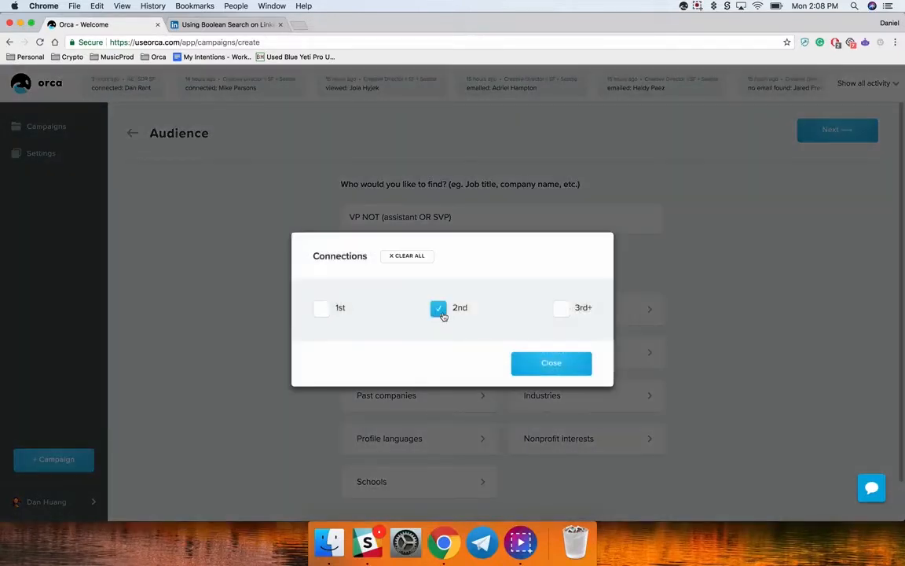
pyautogui.click(561, 308)
pyautogui.click(574, 360)
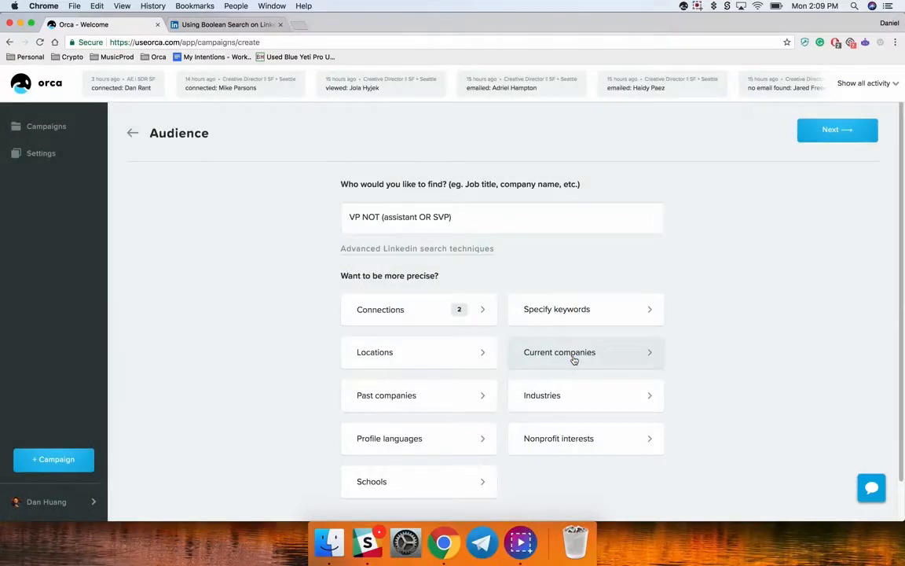
# Add San Francisco Bay Area as the audience location
pyautogui.click(476, 359)
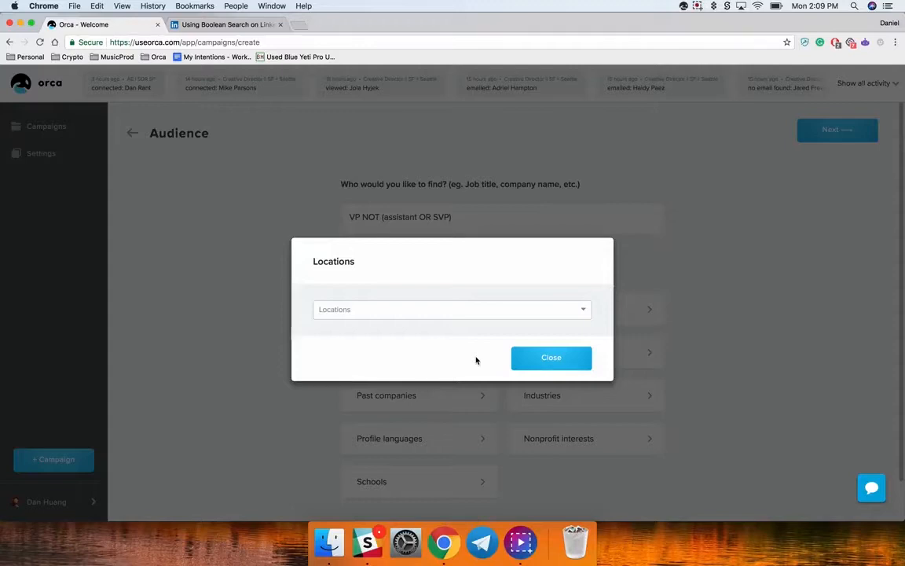
pyautogui.click(329, 309)
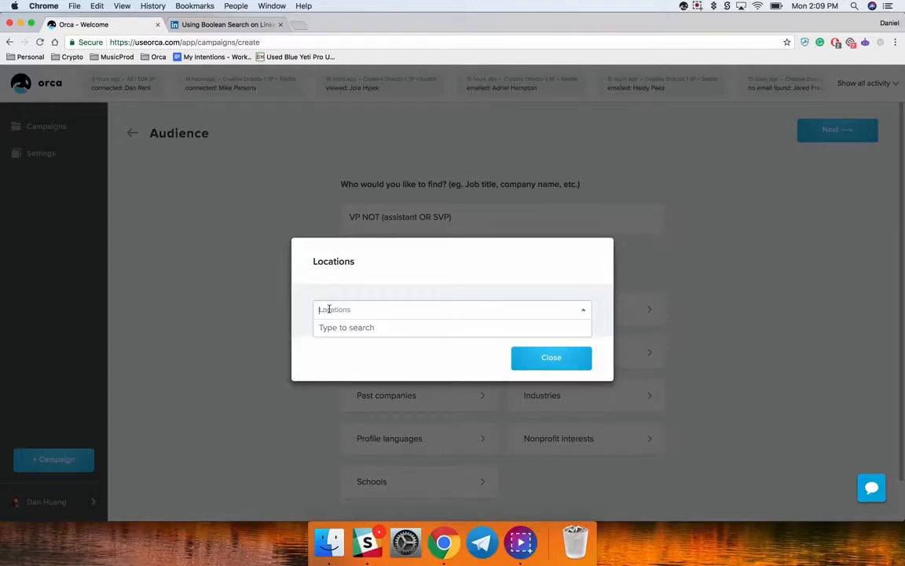
pyautogui.write('sa')
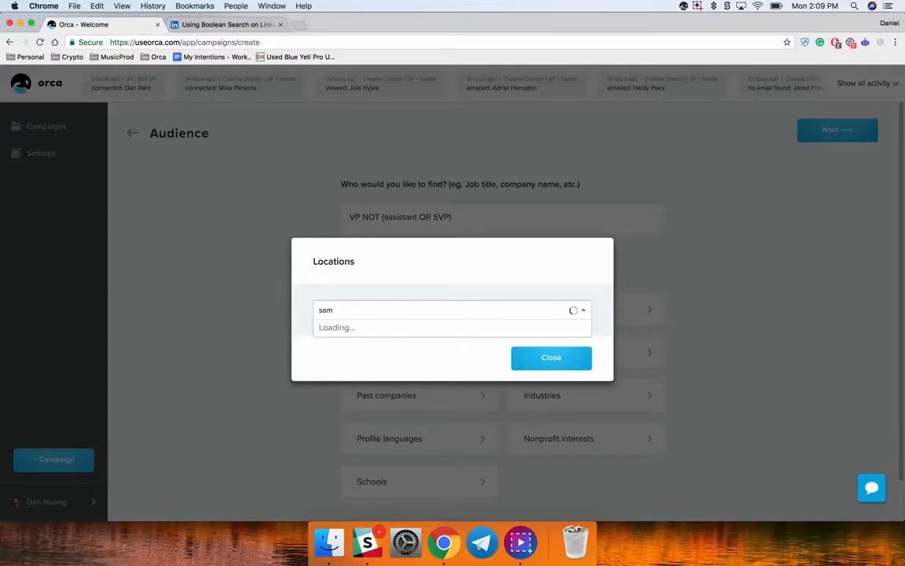
pyautogui.write('n francisco')
pyautogui.press('Return')
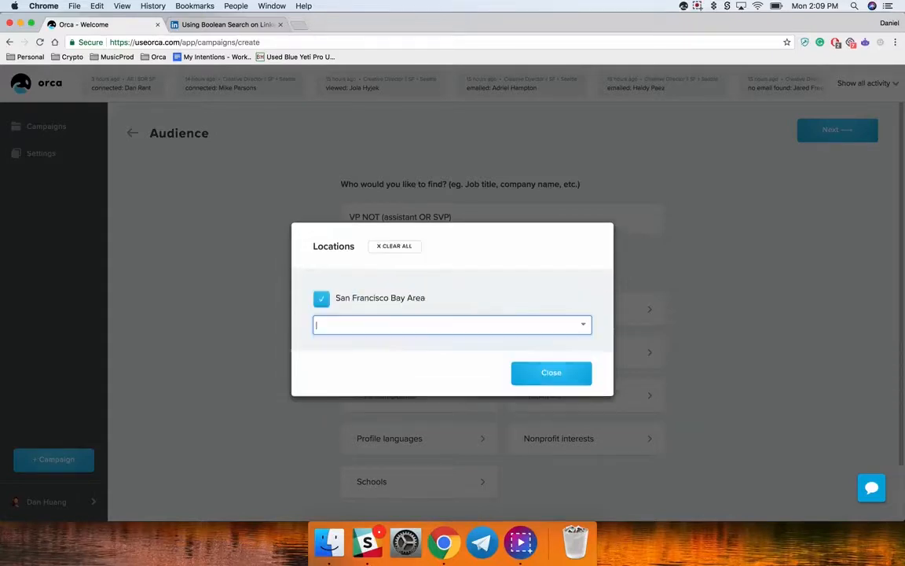
pyautogui.click(550, 375)
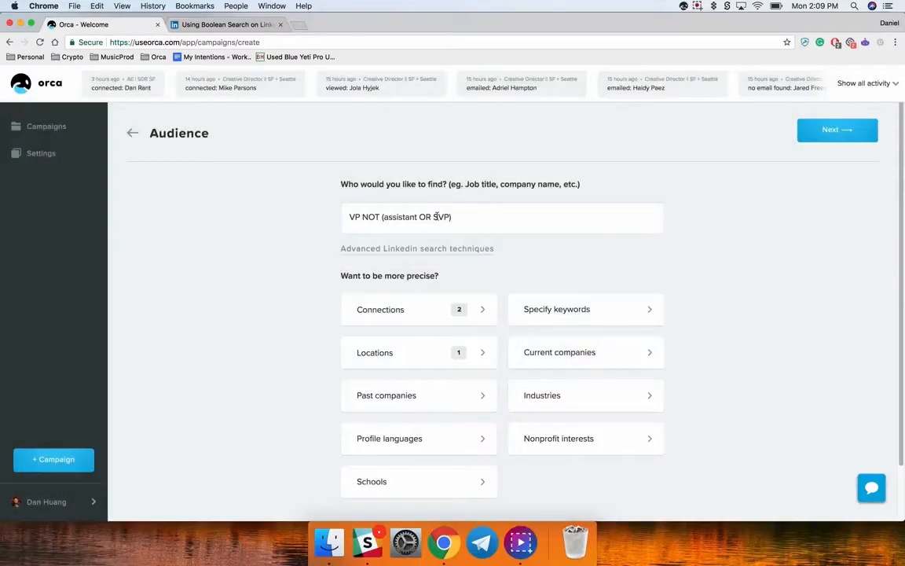
# Replace the audience search text with sales development rep
pyautogui.tripleClick(436, 217)
pyautogui.write('al')
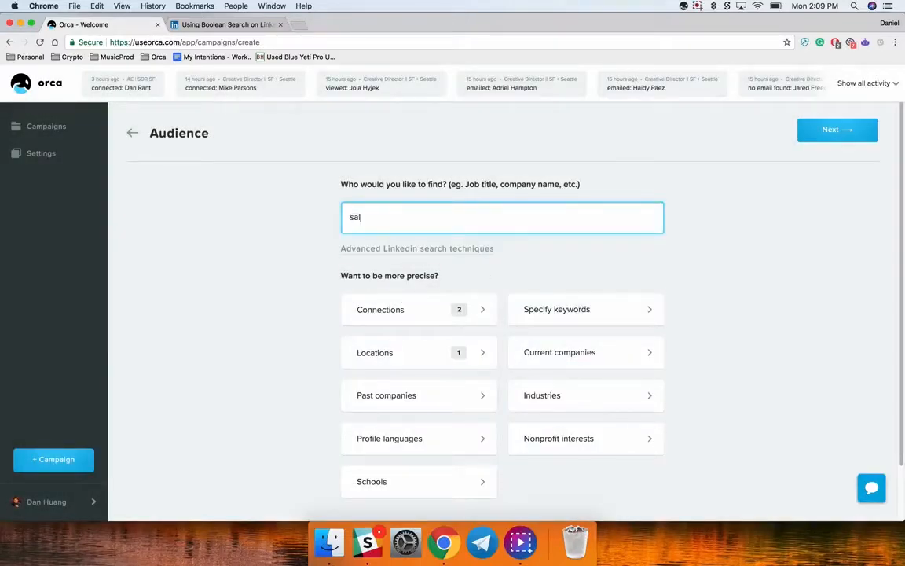
pyautogui.write('es development rep')
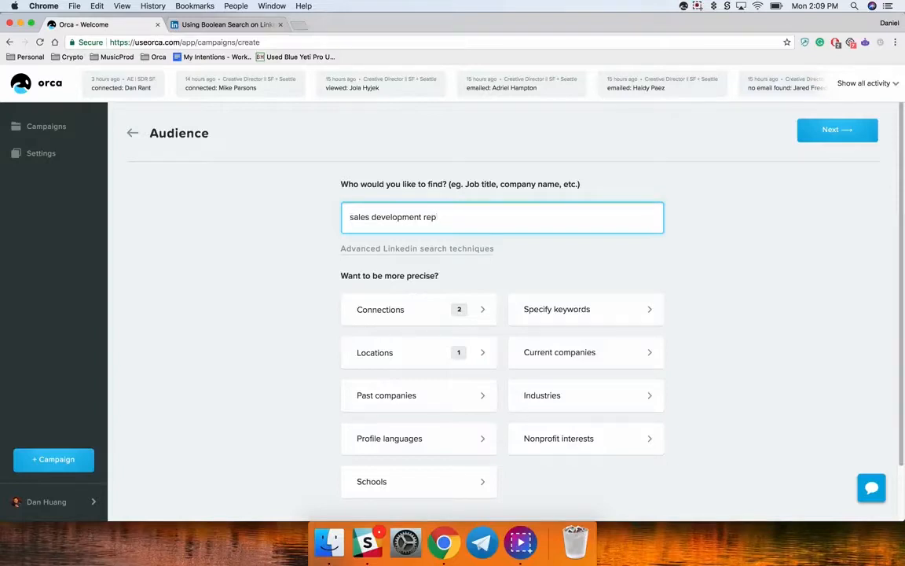
# Add the Internet and Computer Software industries to the audience filters
pyautogui.click(597, 399)
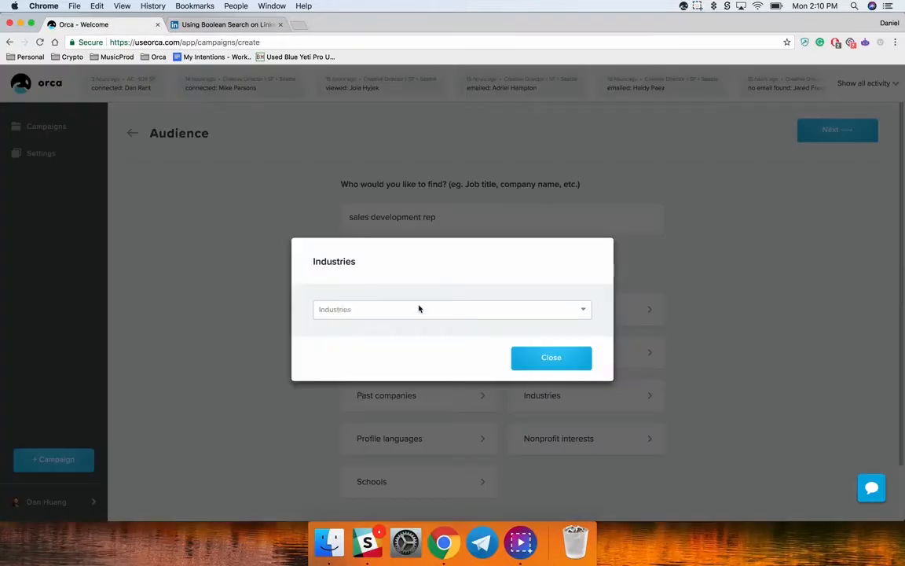
pyautogui.click(418, 307)
pyautogui.write('internet')
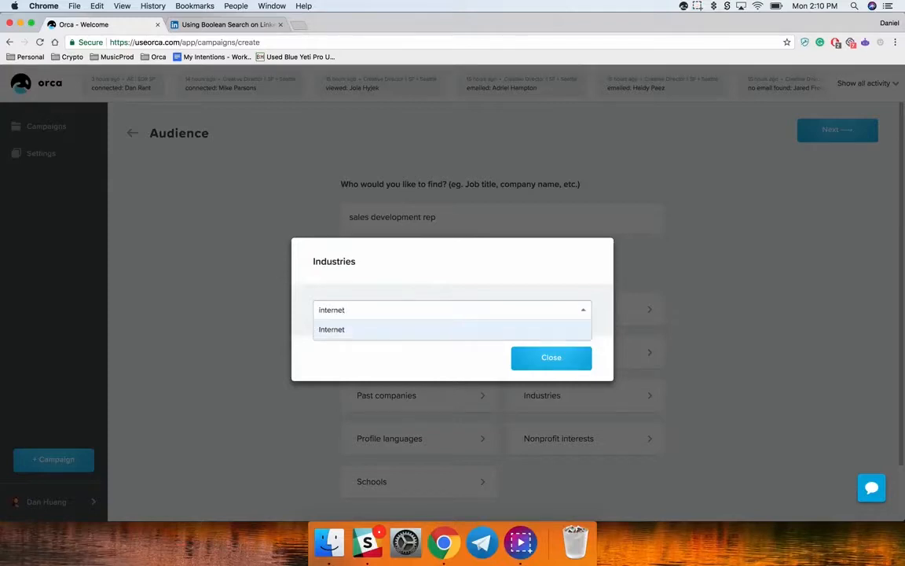
pyautogui.press('Return')
pyautogui.write('computer')
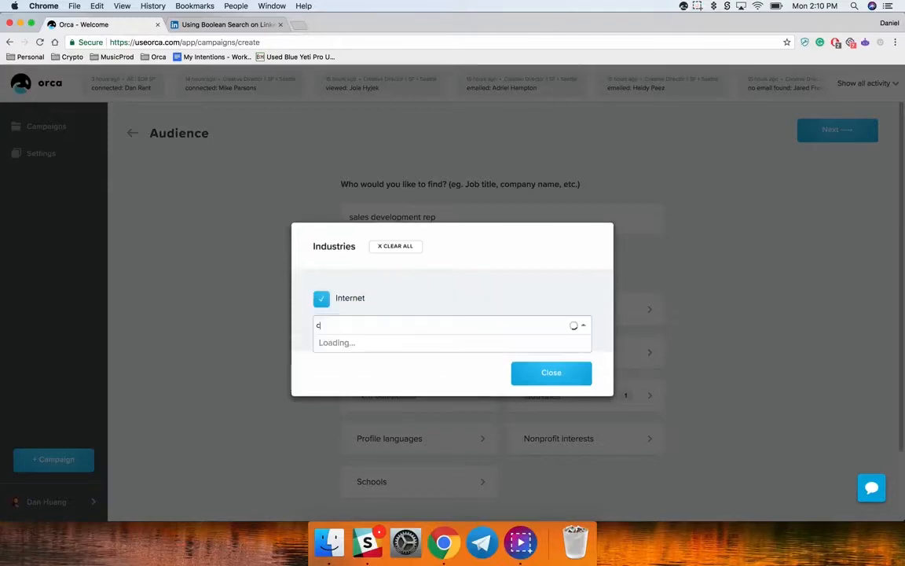
pyautogui.press('Down')
pyautogui.press('Down')
pyautogui.press('Down')
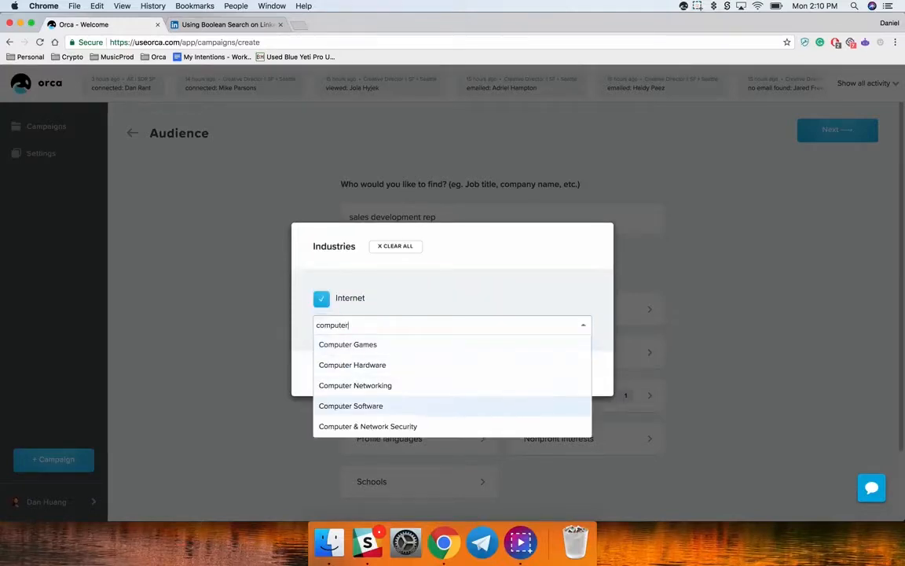
pyautogui.press('Return')
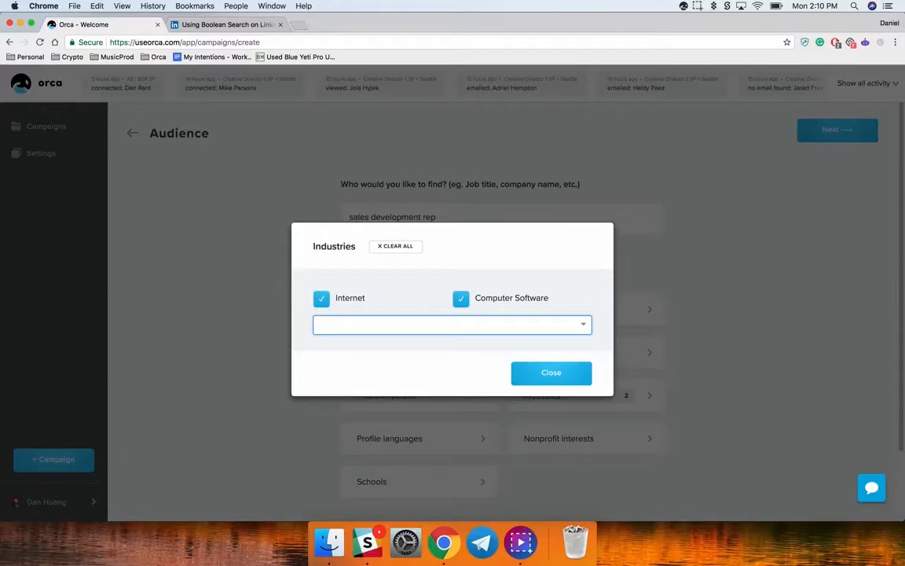
pyautogui.click(546, 373)
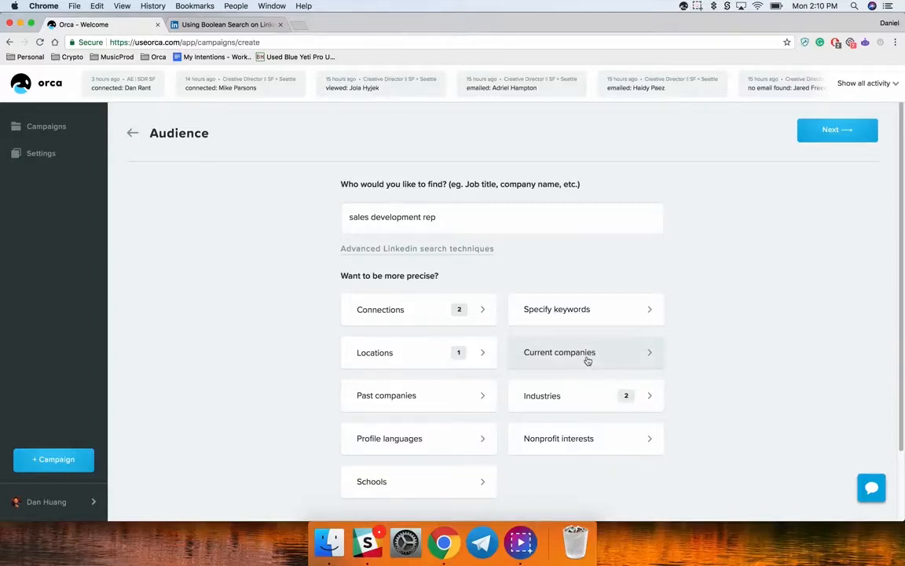
# Add Uber to the audience's current companies filter
pyautogui.click(550, 354)
pyautogui.click(377, 308)
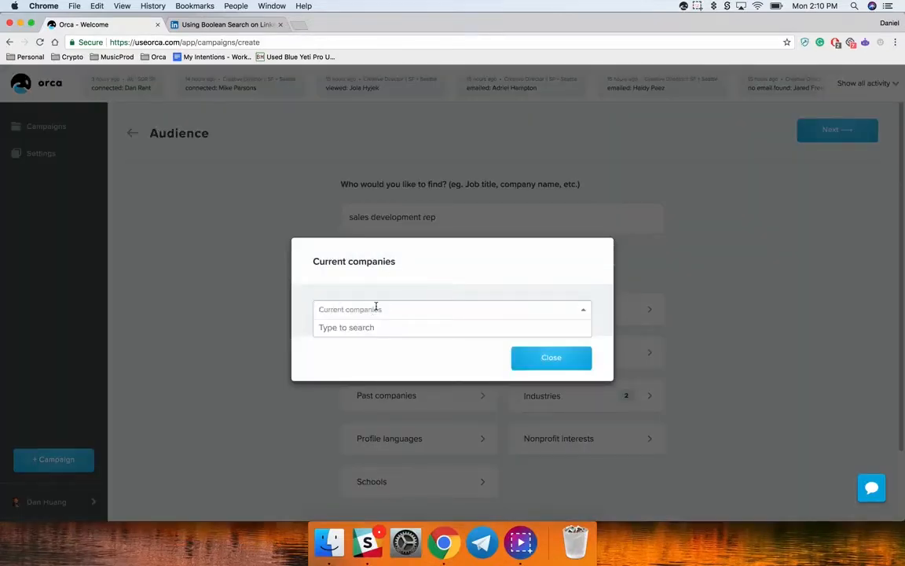
pyautogui.write('uber')
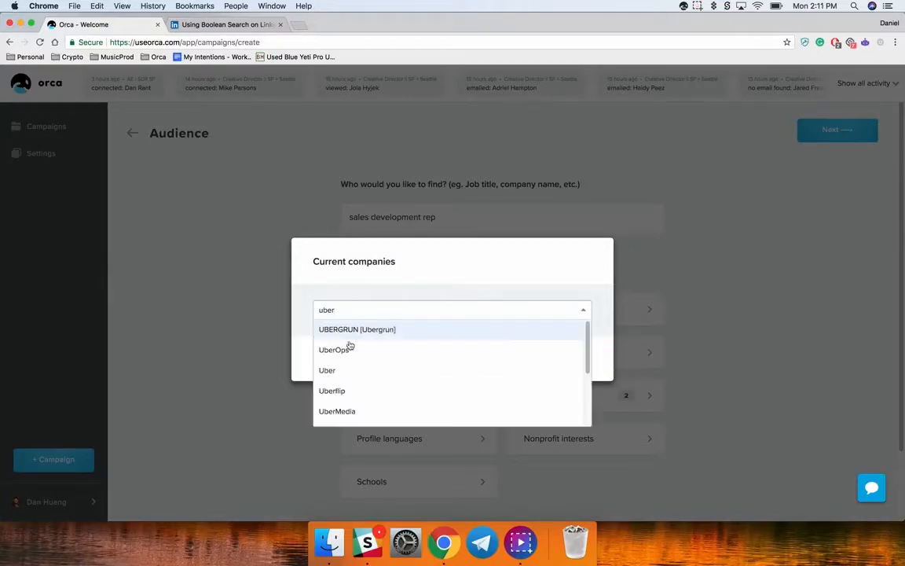
pyautogui.click(345, 370)
pyautogui.click(530, 376)
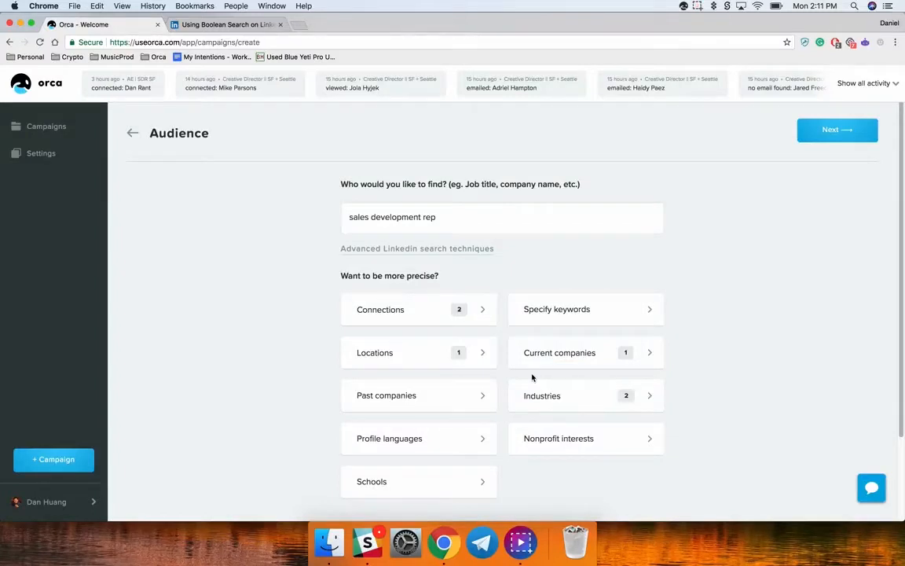
# Add Lyft and Flexport to the current companies filter, and submit the audience settings
pyautogui.click(565, 355)
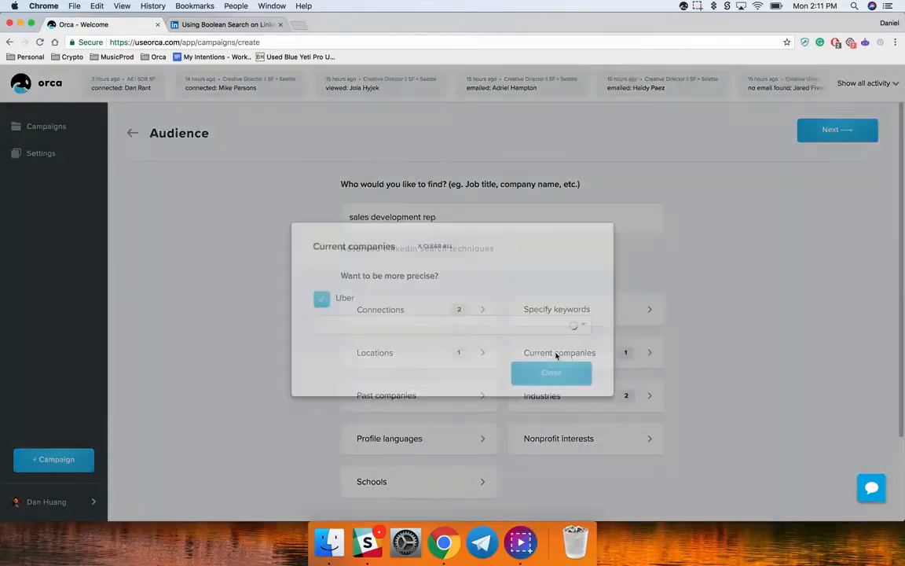
pyautogui.write('ly')
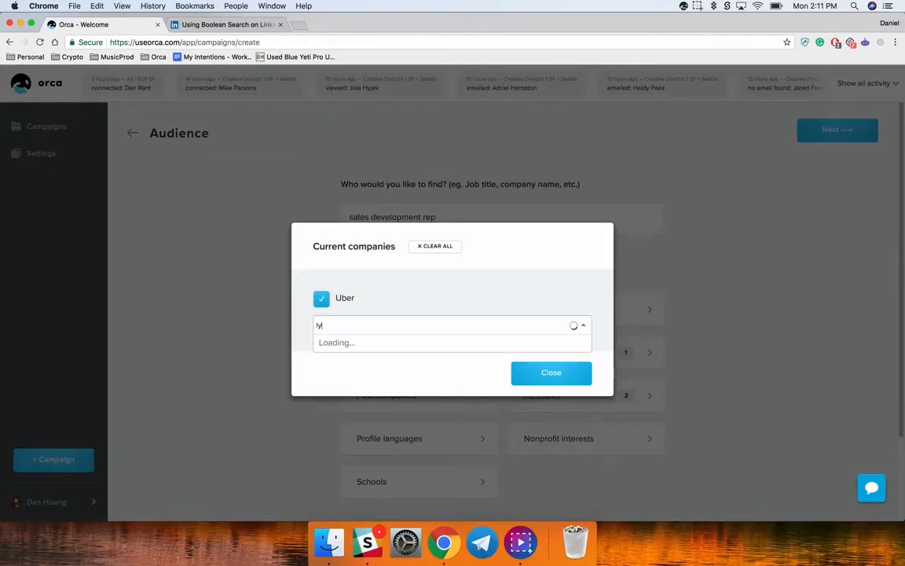
pyautogui.write('ft')
pyautogui.press('Return')
pyautogui.write('flexport')
pyautogui.click(393, 344)
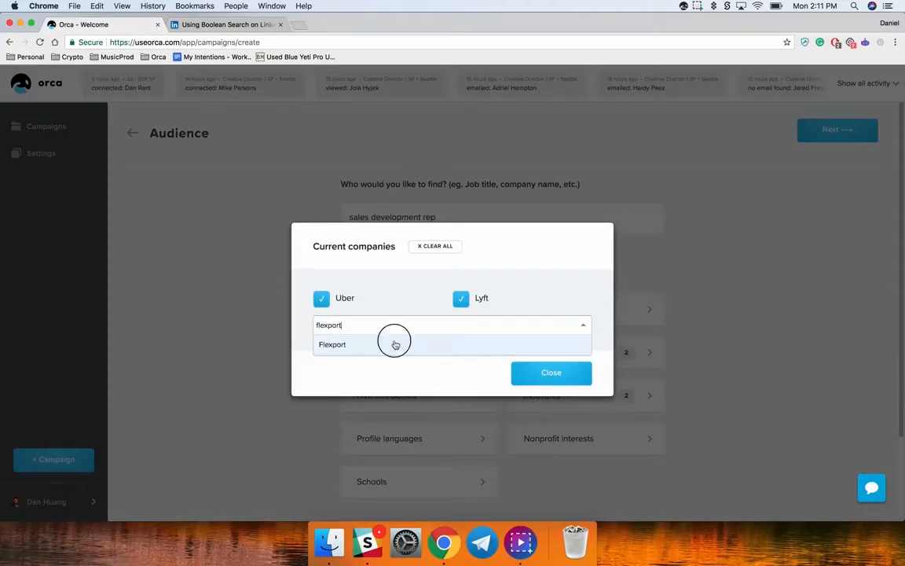
pyautogui.click(537, 382)
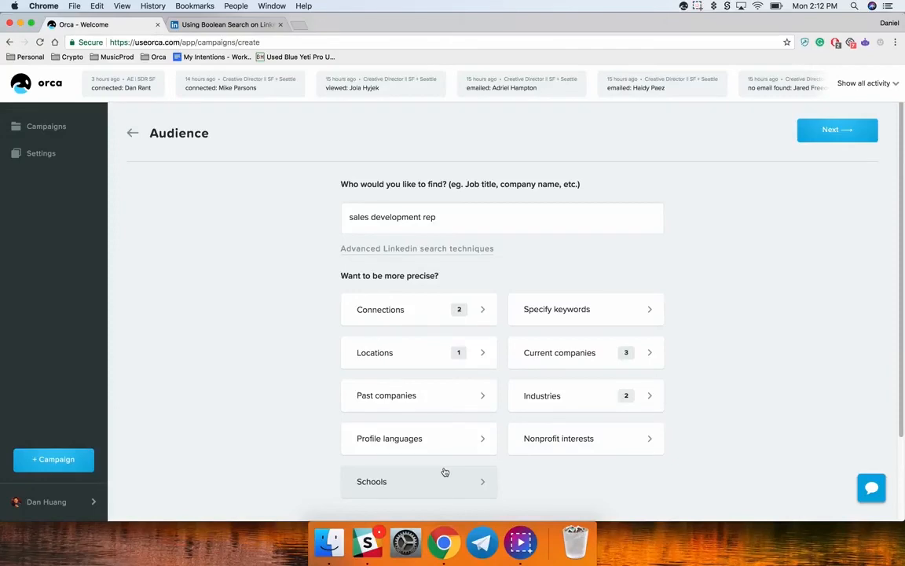
pyautogui.click(831, 129)
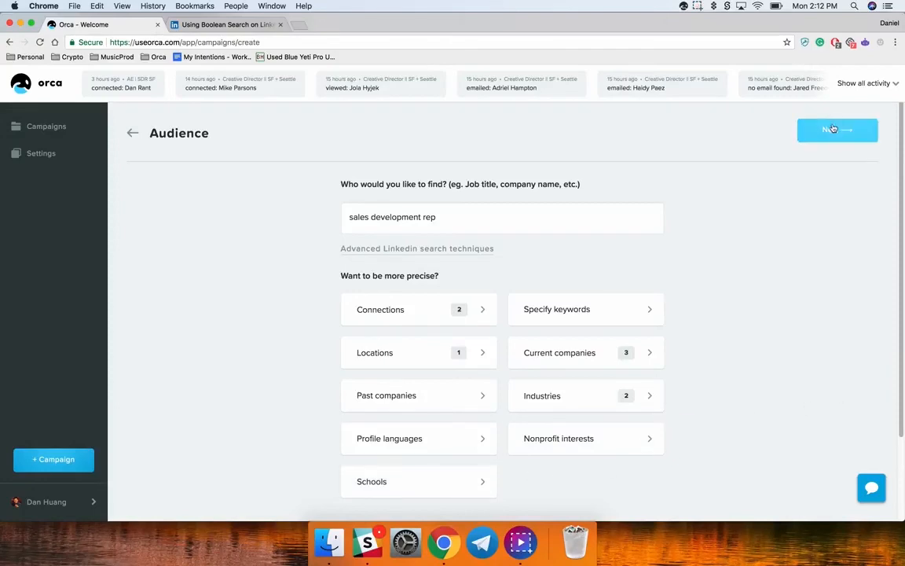